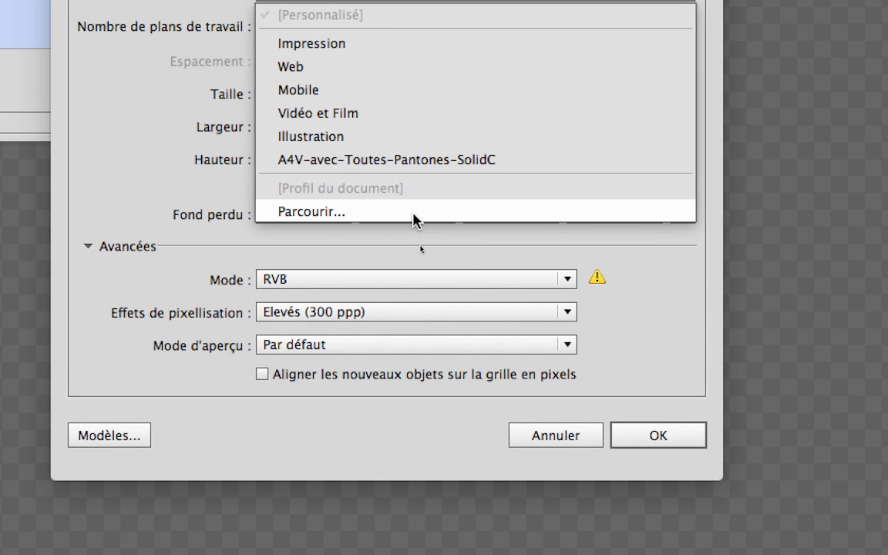
- Browse the document profiles, add the New Document Profiles folder inside fr_FR to the Finder favourites, and cancel the new document
{"action": "left_click", "coordinate": [412, 218]}
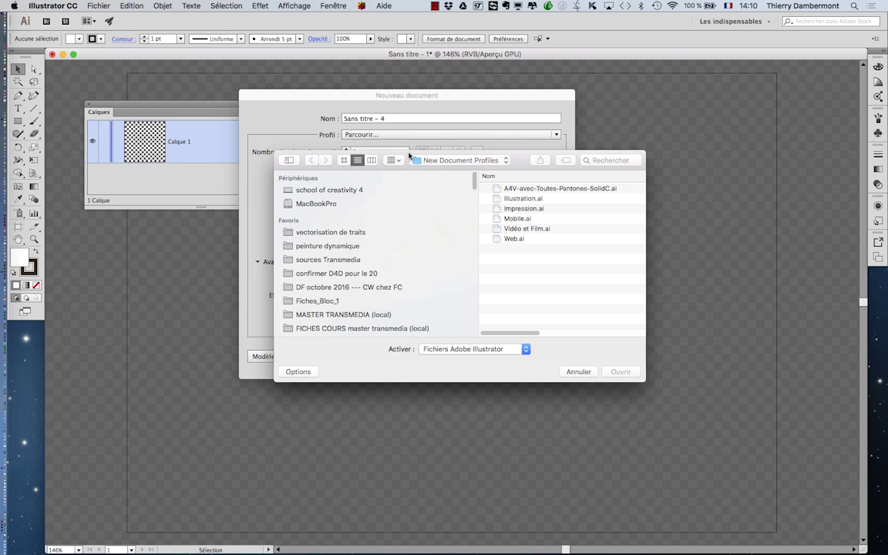
{"action": "left_click_drag", "start_coordinate": [411, 155], "coordinate": [510, 204]}
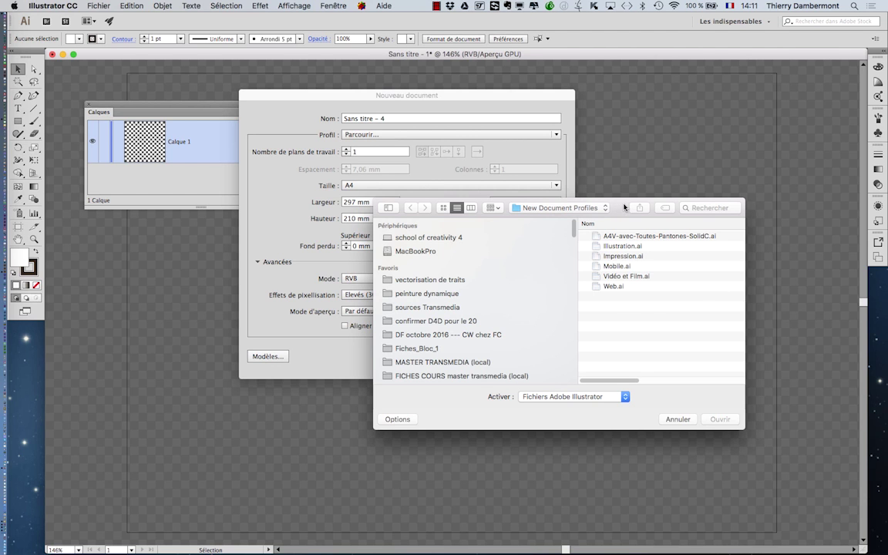
{"action": "left_click_drag", "start_coordinate": [622, 206], "coordinate": [677, 171]}
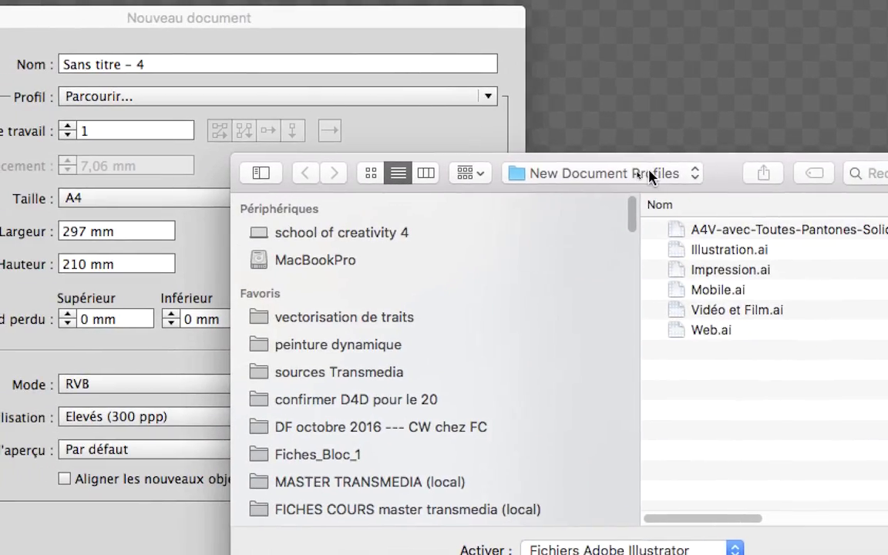
{"action": "left_click", "coordinate": [605, 177]}
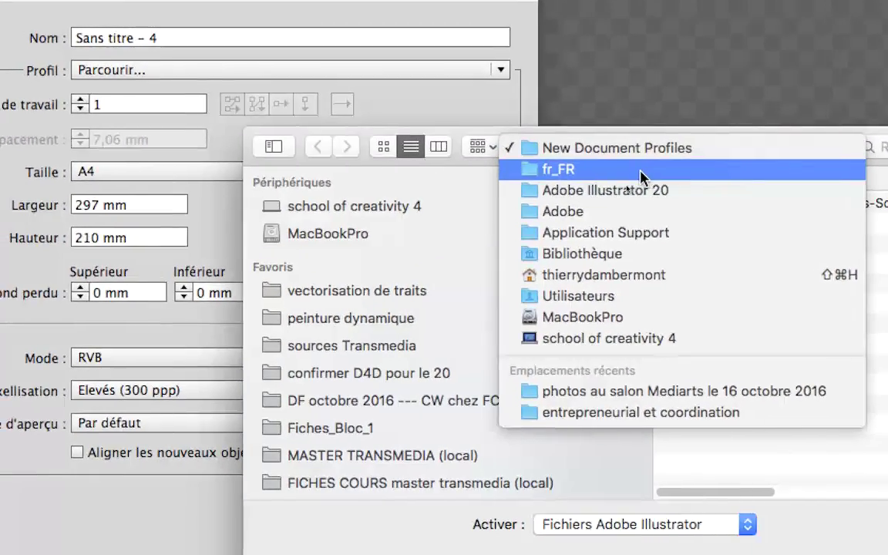
{"action": "left_click", "coordinate": [640, 173]}
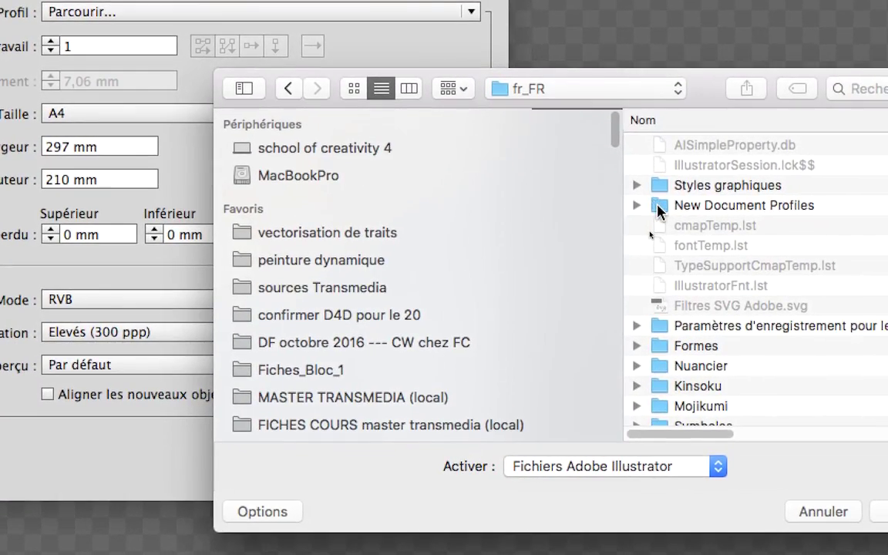
{"action": "left_click", "coordinate": [670, 241]}
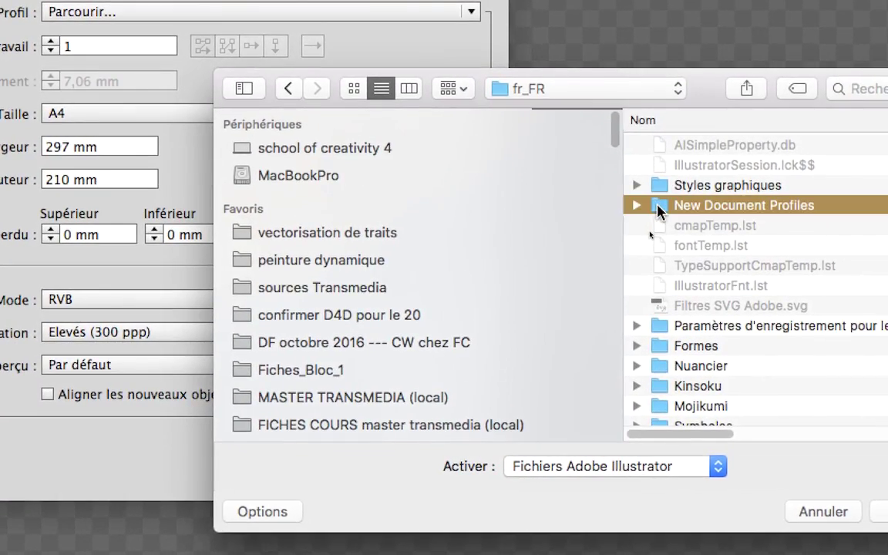
{"action": "left_click_drag", "start_coordinate": [659, 209], "coordinate": [389, 224]}
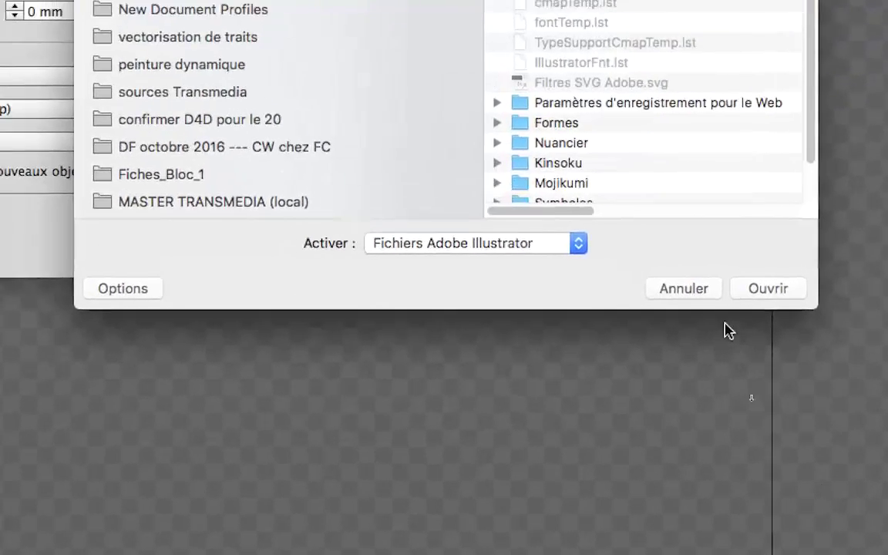
{"action": "left_click", "coordinate": [707, 287]}
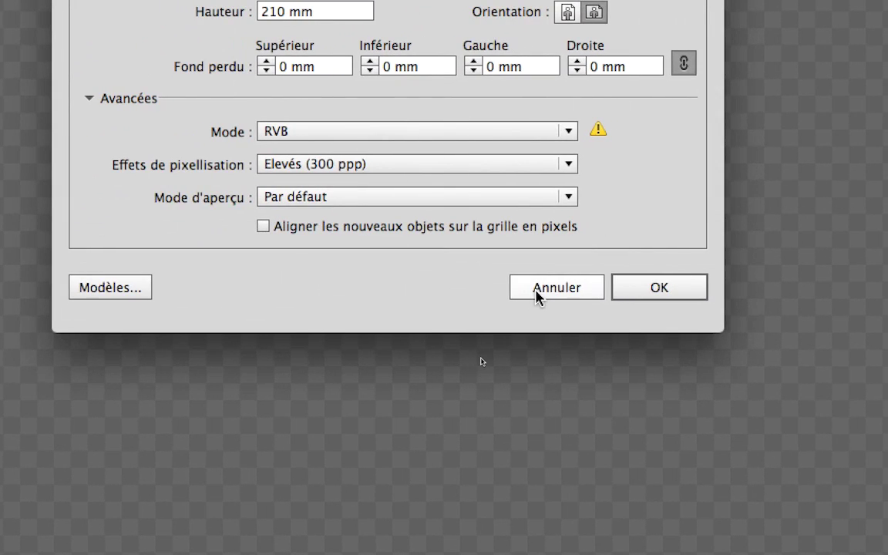
{"action": "left_click", "coordinate": [240, 270]}
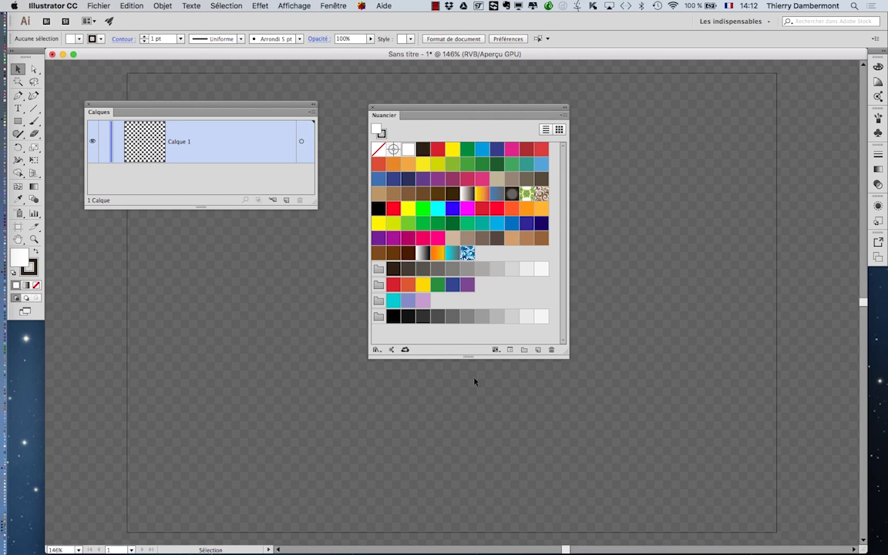
- Start saving the current document as a new file, with the favourite folder New Document Profiles as the destination
{"action": "key", "text": "super"}
{"action": "left_click", "coordinate": [108, 4]}
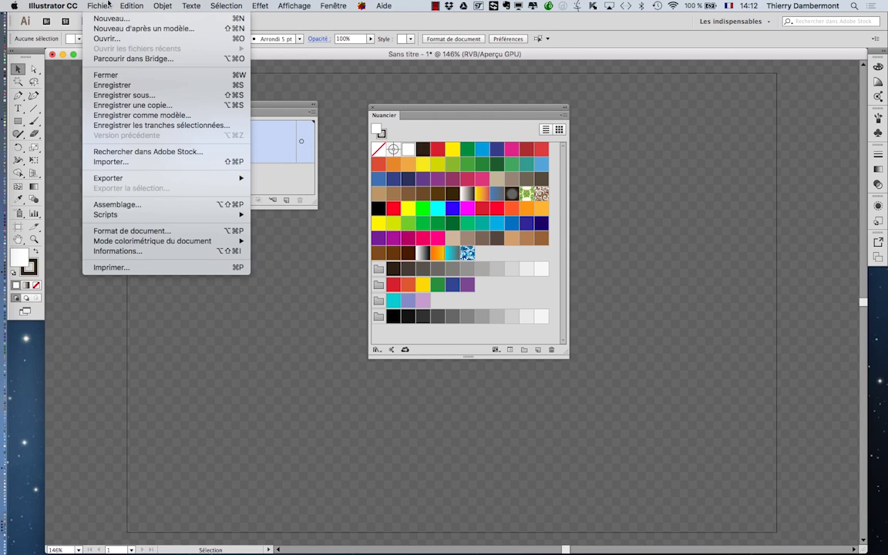
{"action": "left_click", "coordinate": [134, 96]}
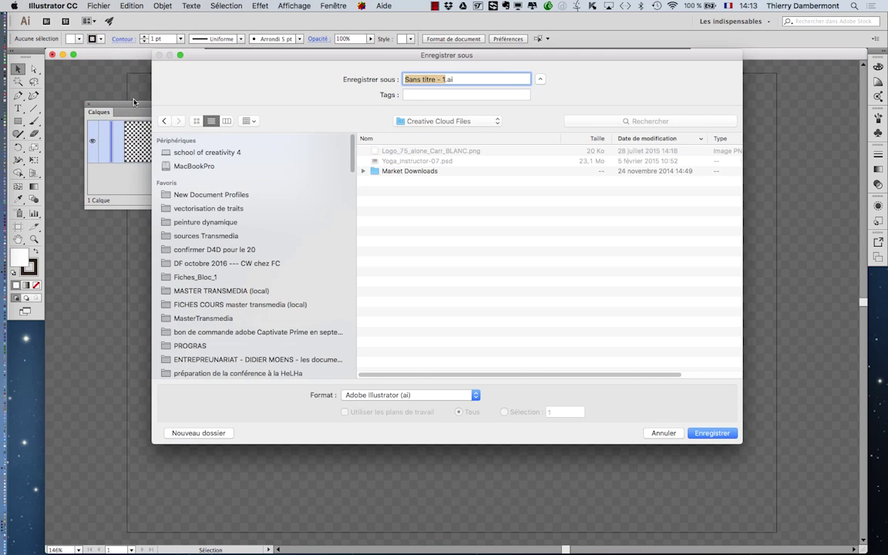
{"action": "left_click_drag", "start_coordinate": [740, 442], "coordinate": [766, 353]}
{"action": "left_click_drag", "start_coordinate": [601, 55], "coordinate": [586, 151]}
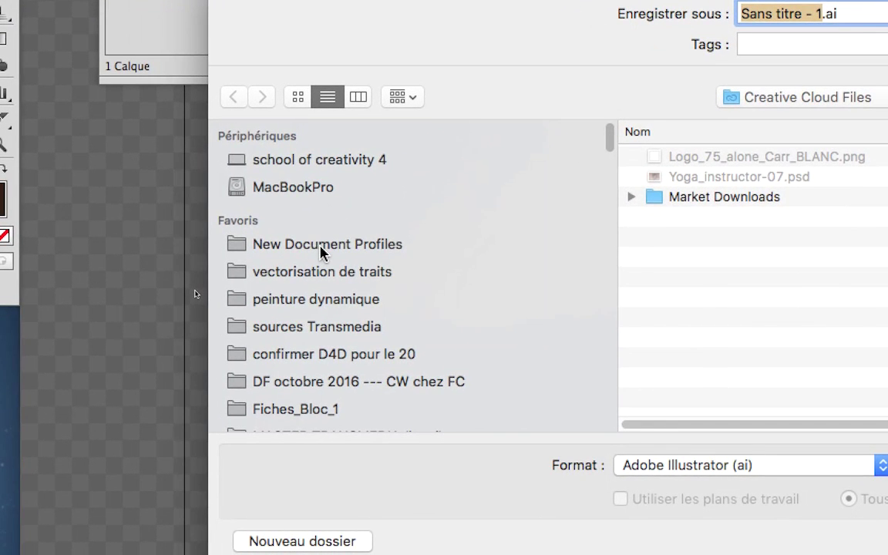
{"action": "left_click", "coordinate": [320, 245]}
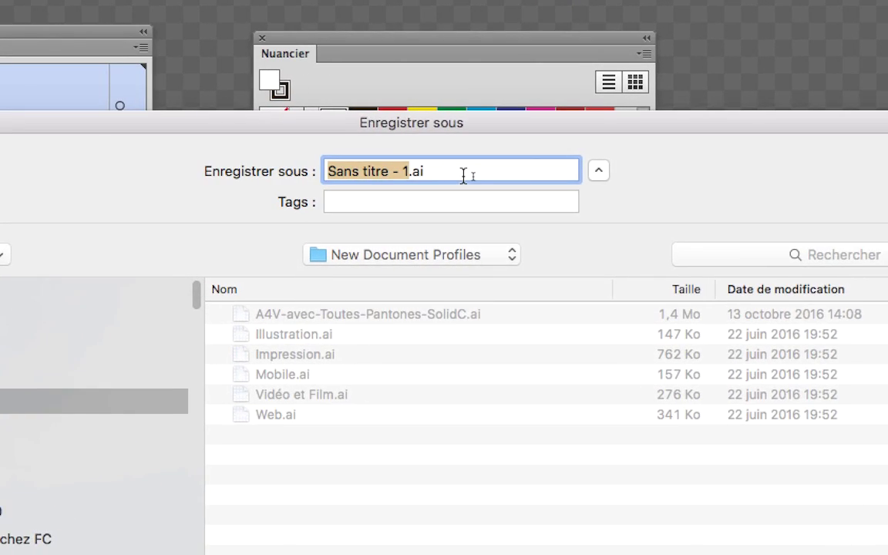
- Name the file A4H-nuancierCMYKetRGB.ai
{"action": "left_click", "coordinate": [442, 174]}
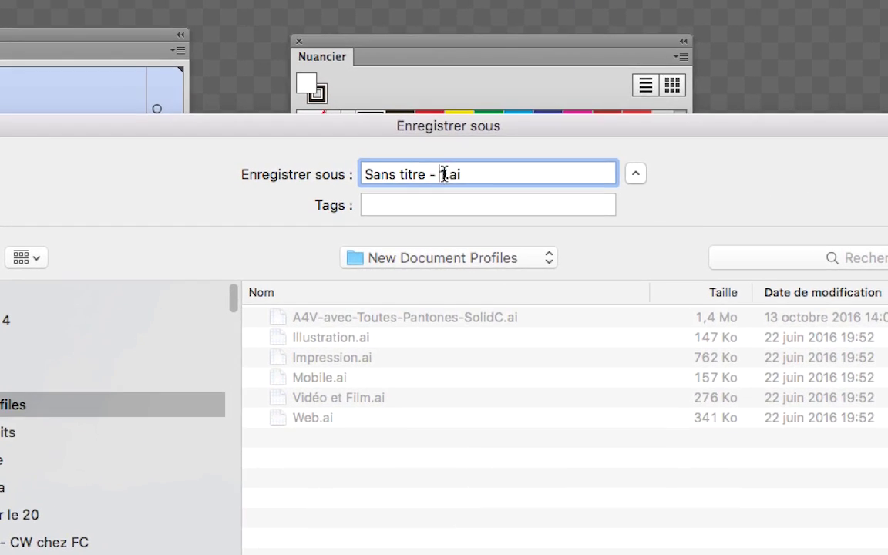
{"action": "left_click_drag", "start_coordinate": [442, 174], "coordinate": [302, 188]}
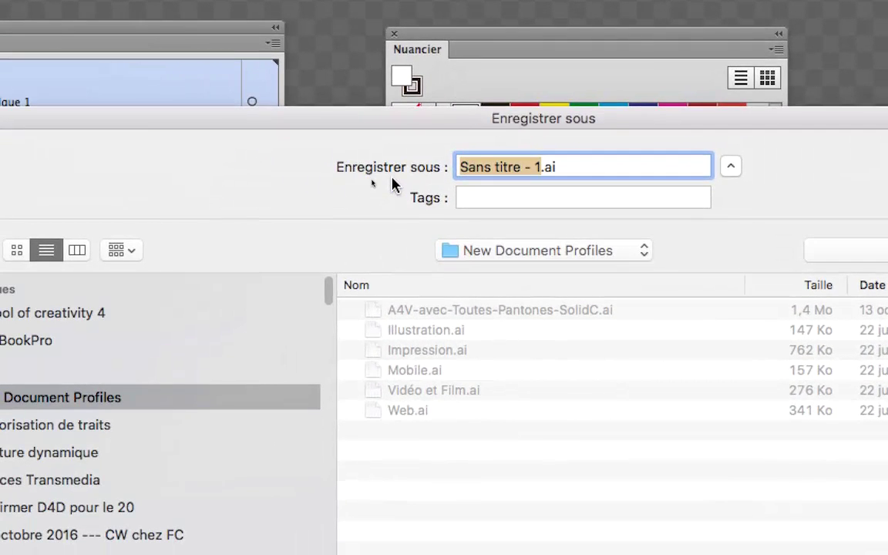
{"action": "type", "text": "A4"}
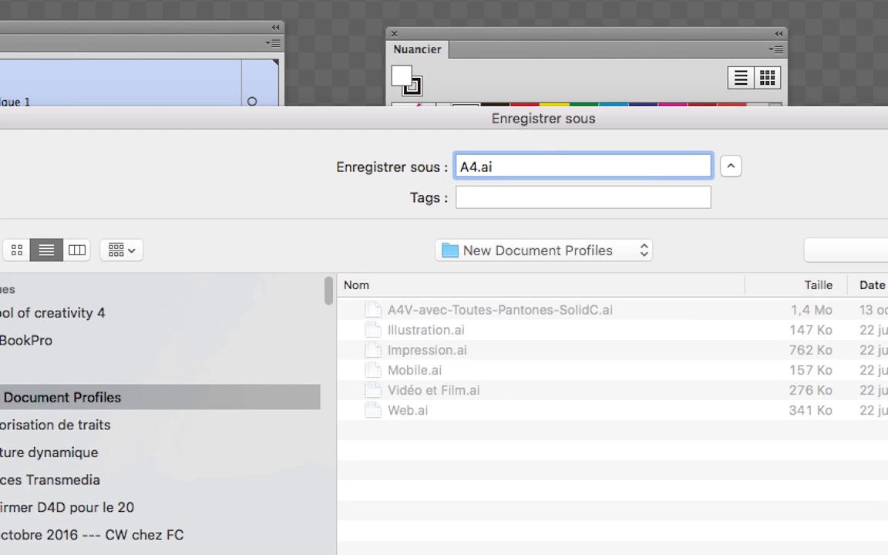
{"action": "type", "text": "H-nuancier"}
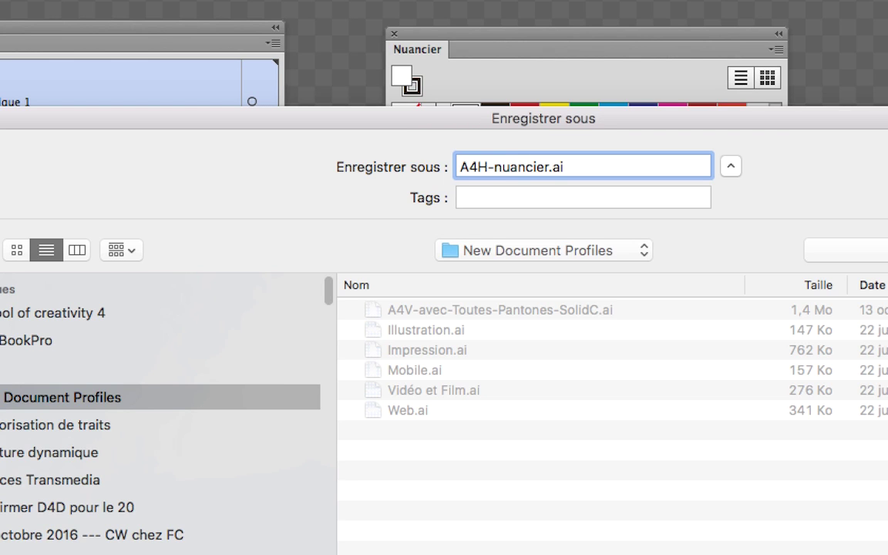
{"action": "type", "text": "C%YKet"}
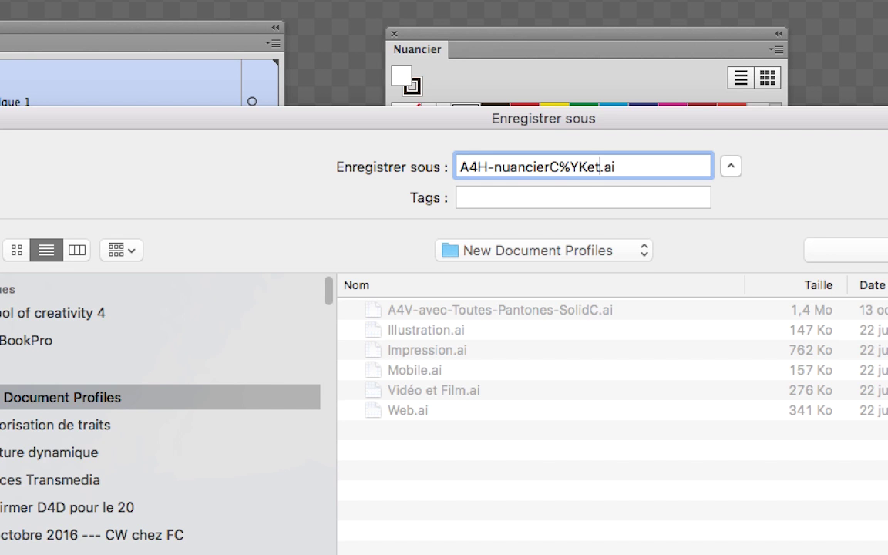
{"action": "type", "text": "RGB"}
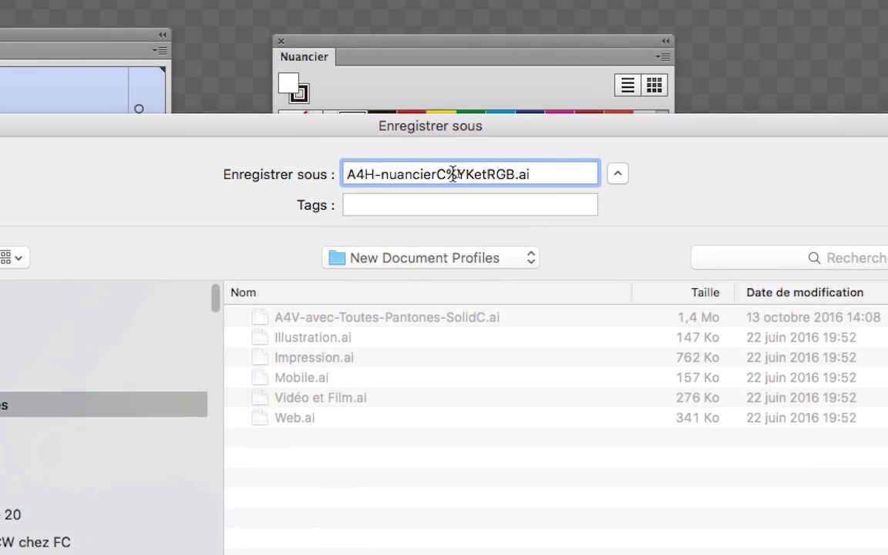
{"action": "left_click", "coordinate": [453, 174]}
{"action": "key", "text": "BackSpace"}
{"action": "type", "text": "M"}
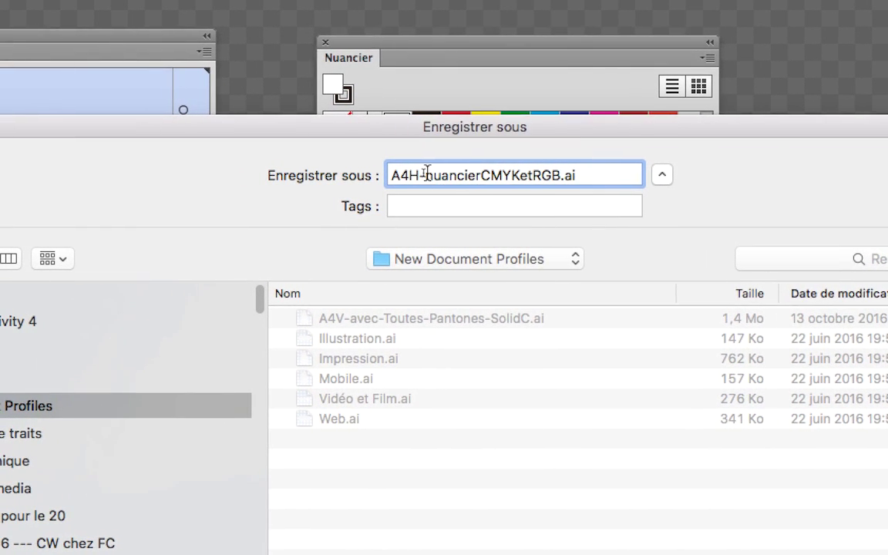
- Extend the file name to A4H-avec-nuancier-CMYK-et-RGB.ai and save it with the existing Illustrator CC options
{"action": "left_click", "coordinate": [410, 174]}
{"action": "type", "text": "avec"}
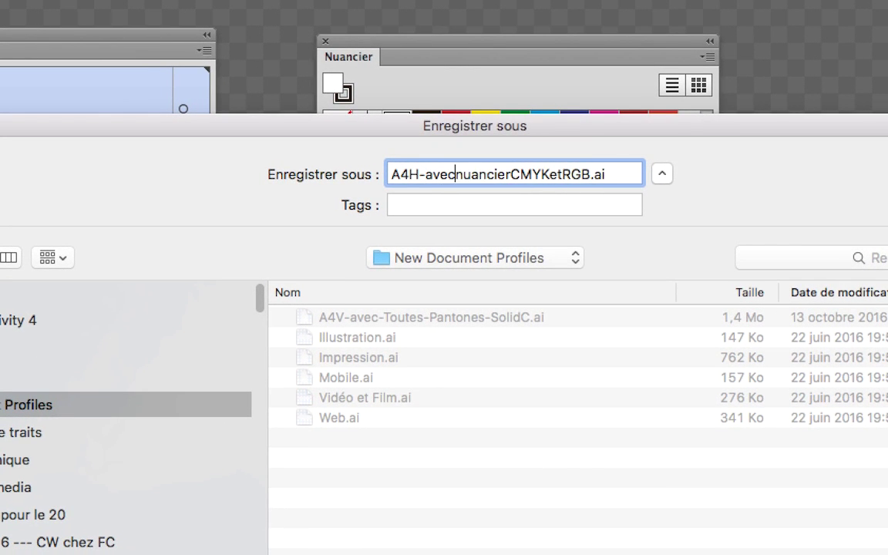
{"action": "type", "text": "-"}
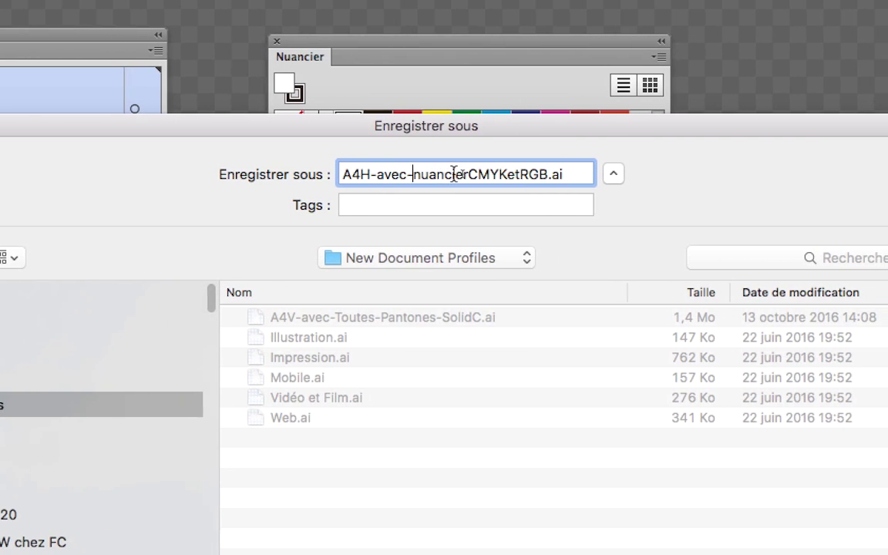
{"action": "type", "text": "-"}
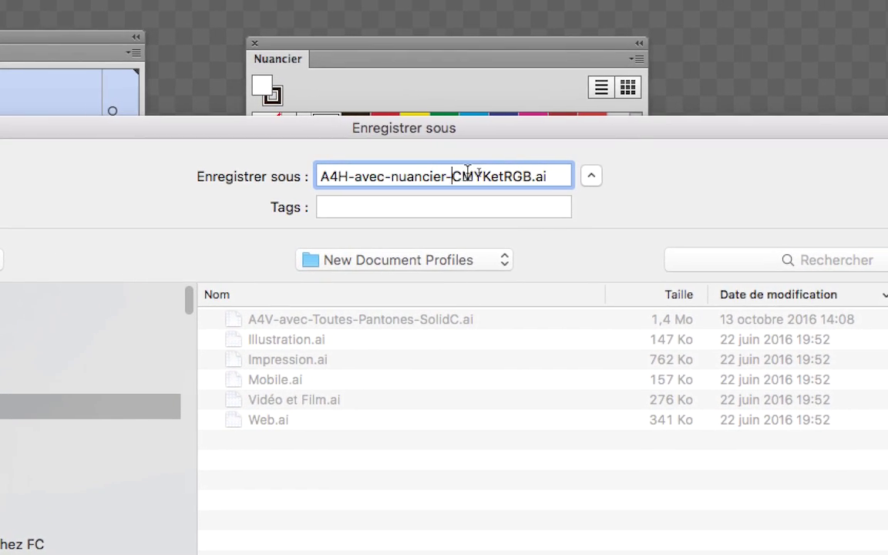
{"action": "left_click", "coordinate": [476, 174]}
{"action": "type", "text": "-"}
{"action": "left_click", "coordinate": [490, 172]}
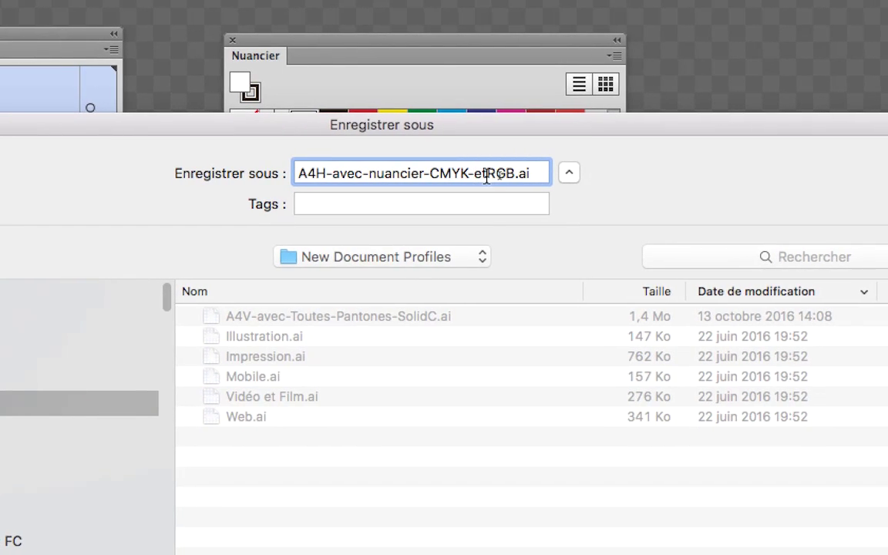
{"action": "type", "text": "-"}
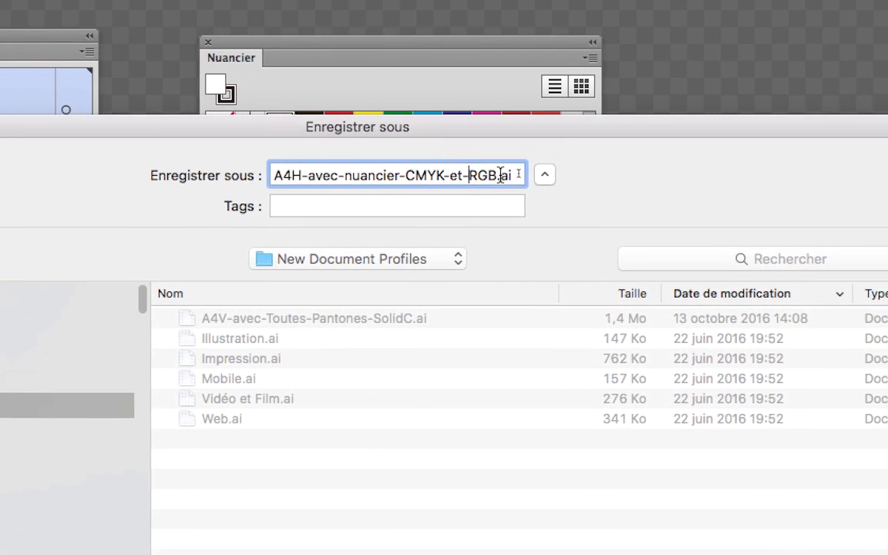
{"action": "left_click_drag", "start_coordinate": [535, 165], "coordinate": [503, 144]}
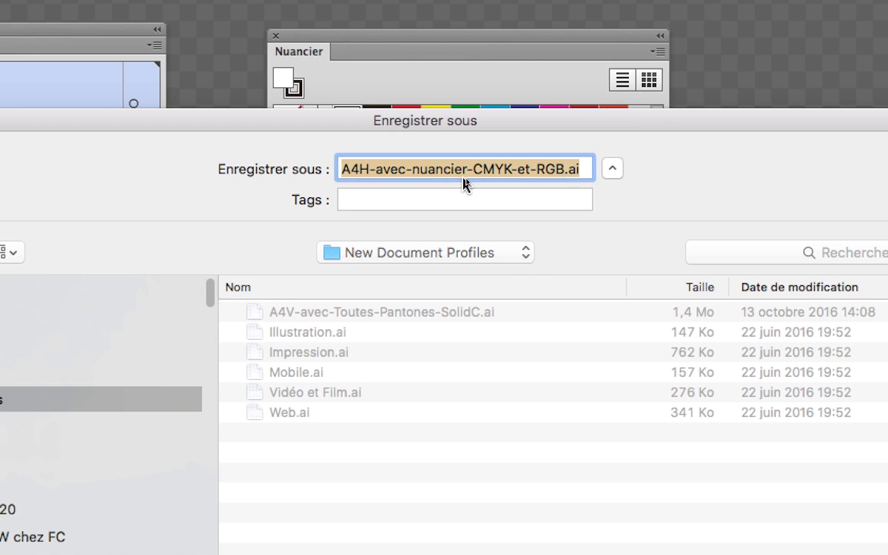
{"action": "left_click", "coordinate": [466, 179]}
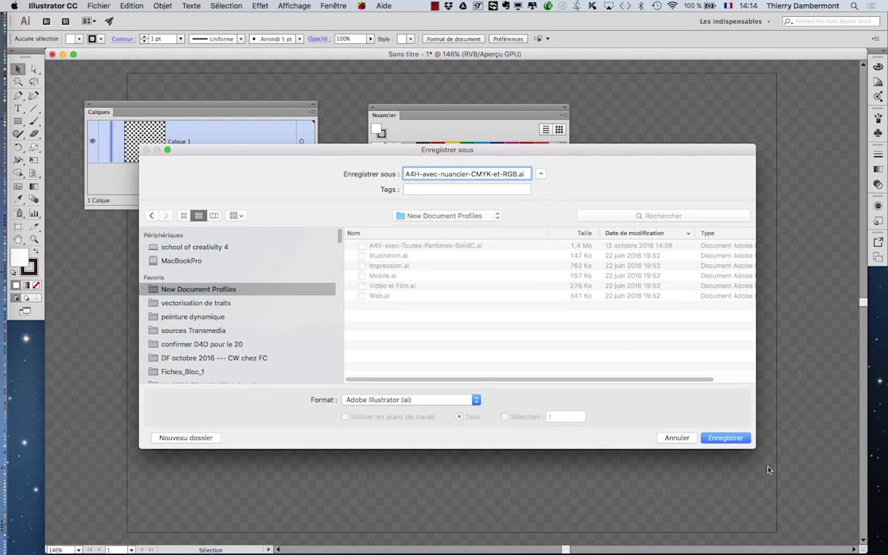
{"action": "left_click", "coordinate": [744, 438]}
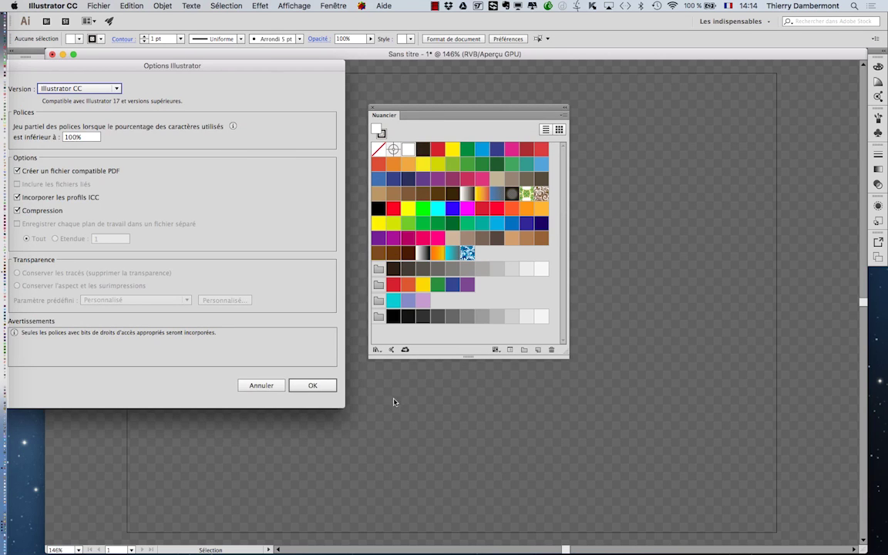
{"action": "left_click", "coordinate": [327, 386]}
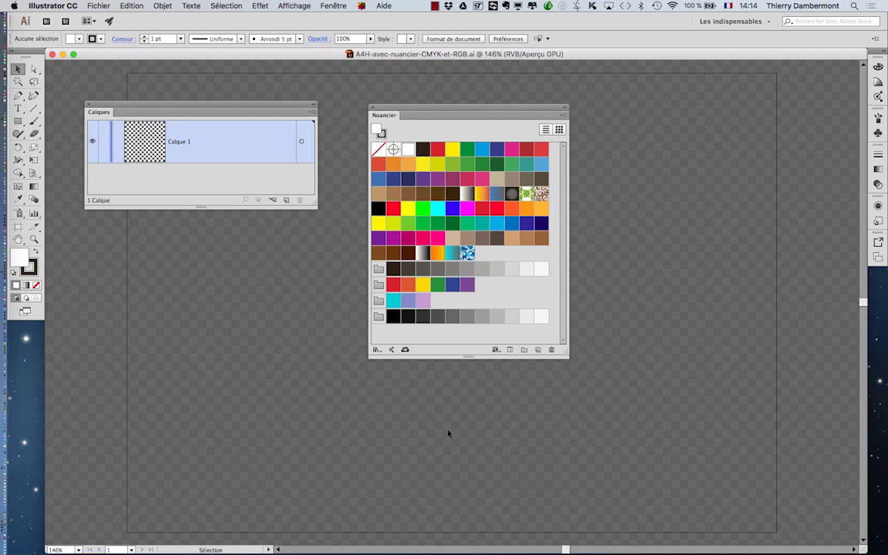
- Create a new document from the A4H-avec-nuancier-CMYK-et-RGB profile and move the swatches panel off the artboard's centre
{"action": "left_click", "coordinate": [98, 6]}
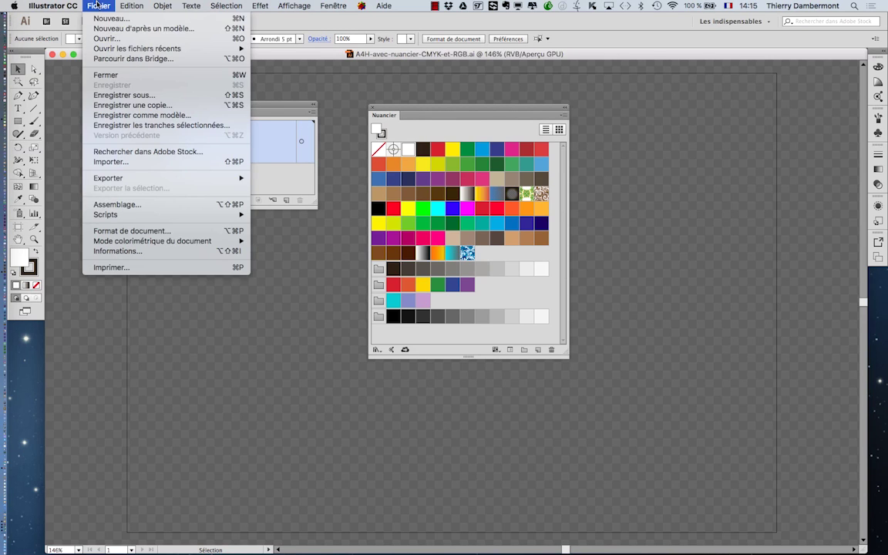
{"action": "left_click", "coordinate": [111, 18]}
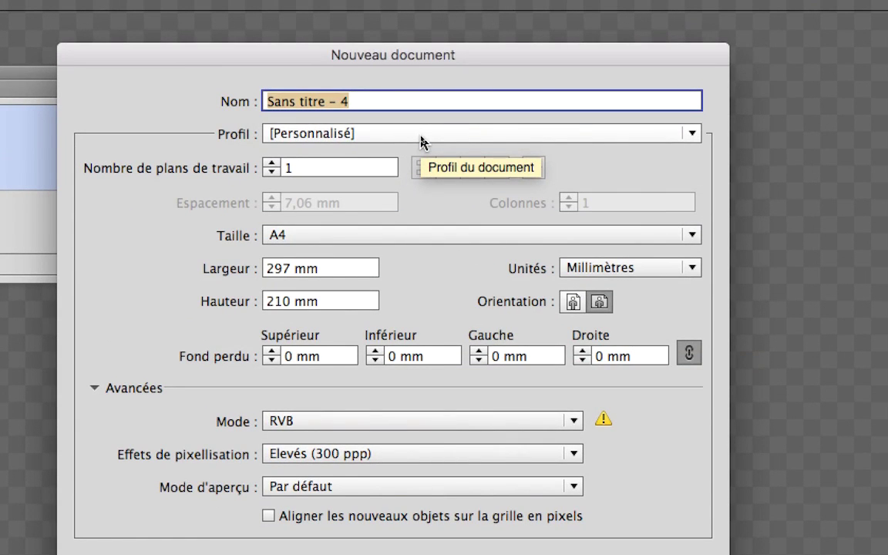
{"action": "left_click", "coordinate": [421, 136]}
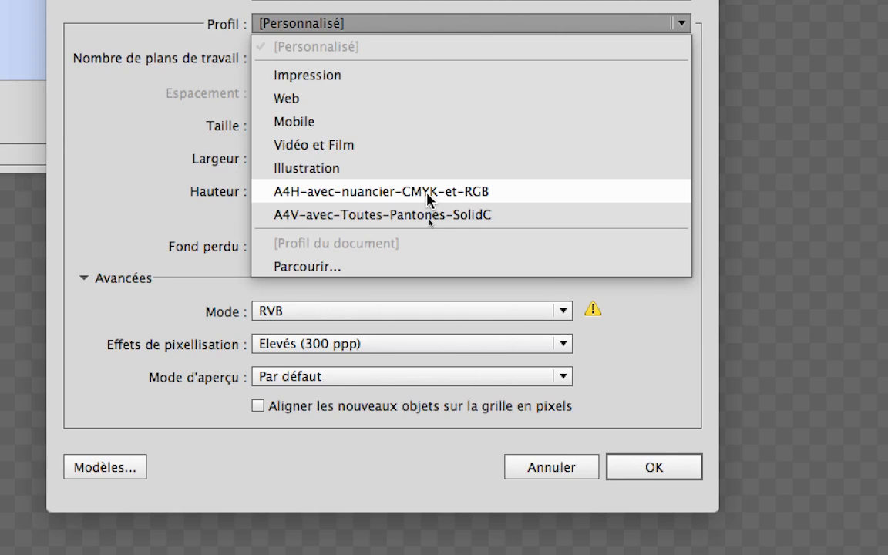
{"action": "left_click", "coordinate": [427, 199]}
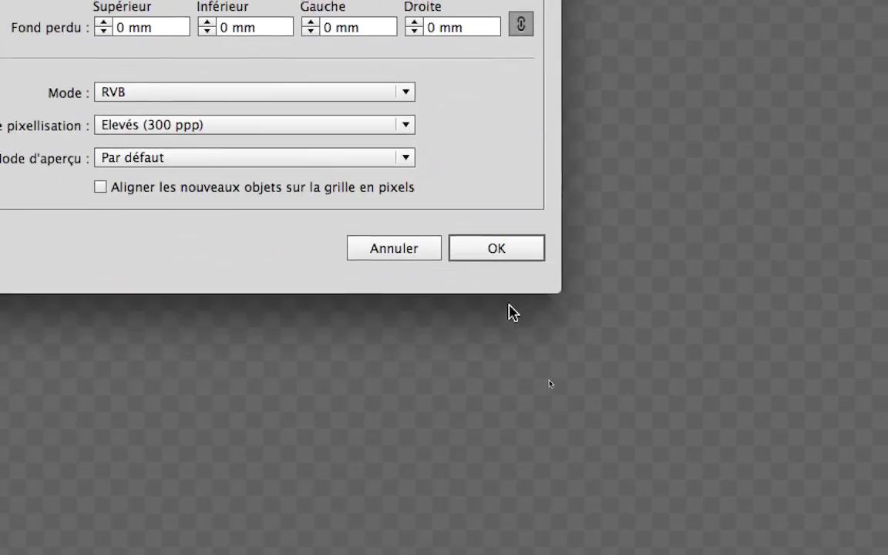
{"action": "left_click", "coordinate": [512, 292]}
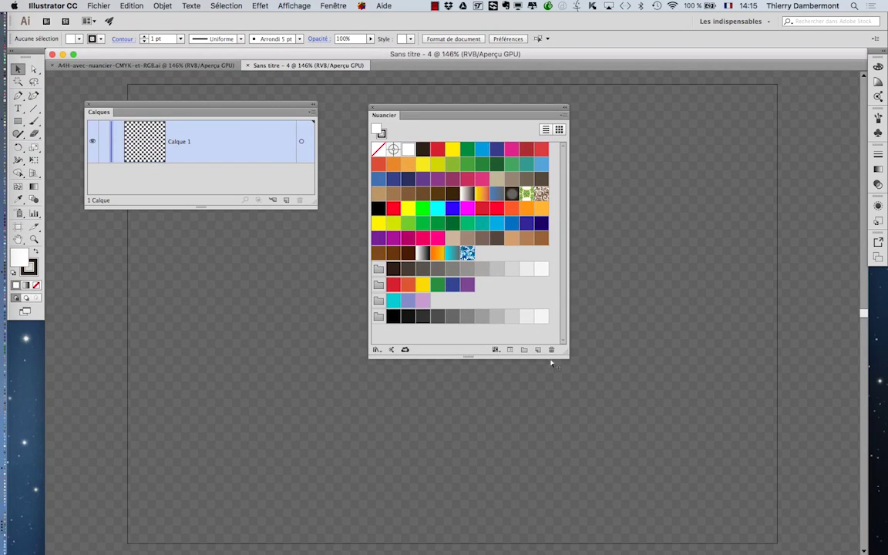
{"action": "left_click_drag", "start_coordinate": [425, 119], "coordinate": [565, 127]}
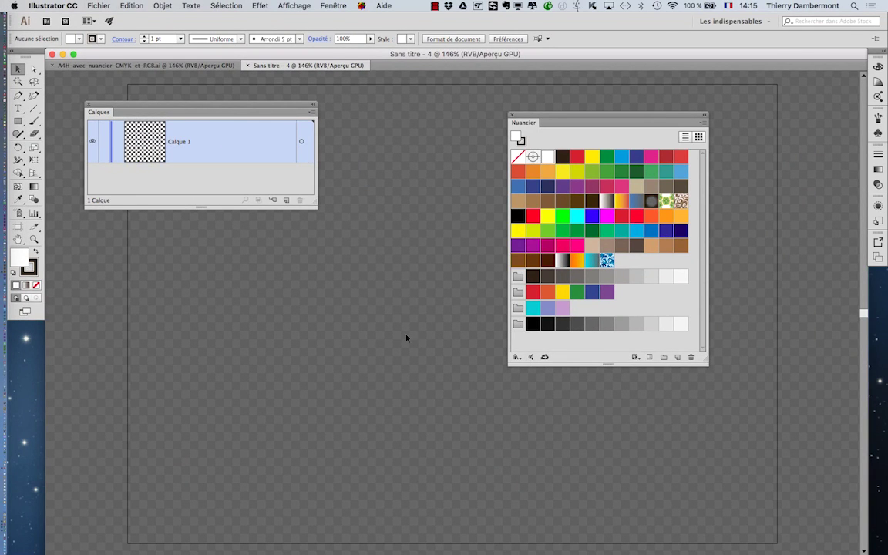
- Create another new document from the Impression profile and show its transparency grid
{"action": "left_click", "coordinate": [98, 6]}
{"action": "left_click", "coordinate": [102, 21]}
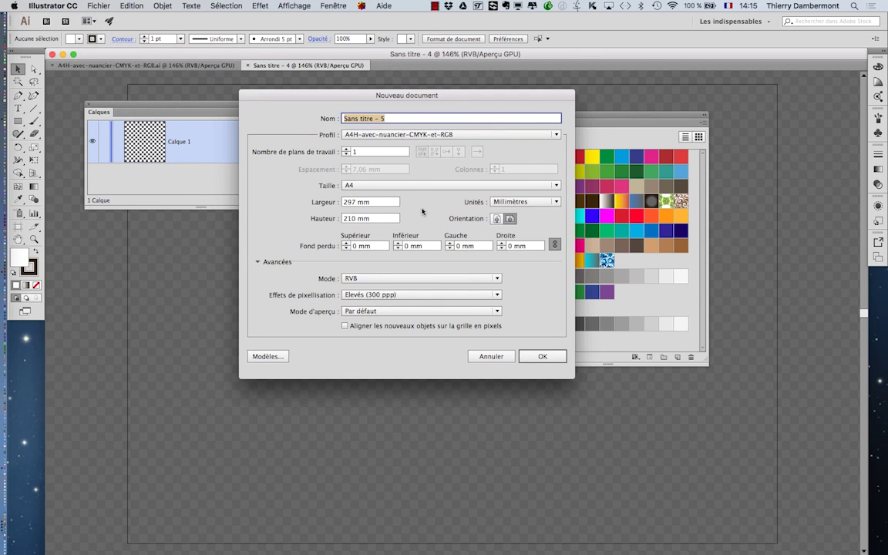
{"action": "left_click", "coordinate": [394, 135]}
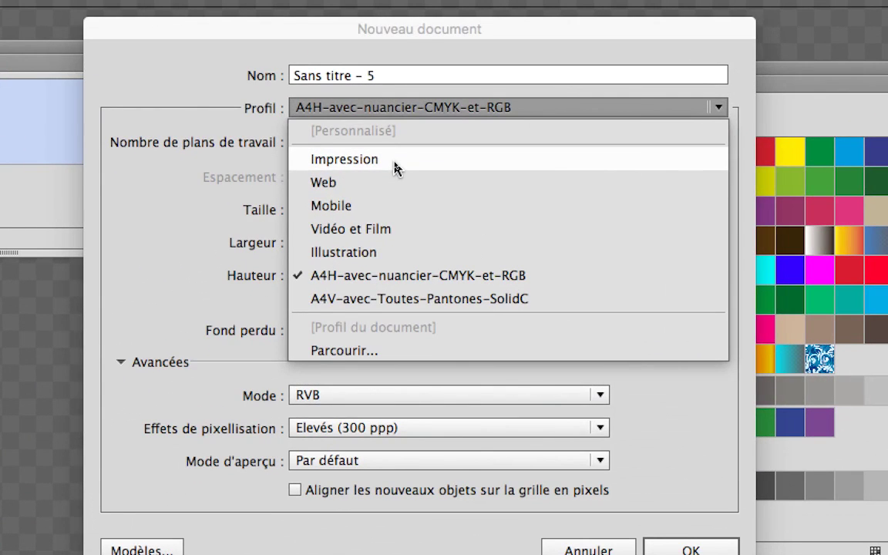
{"action": "left_click", "coordinate": [394, 168]}
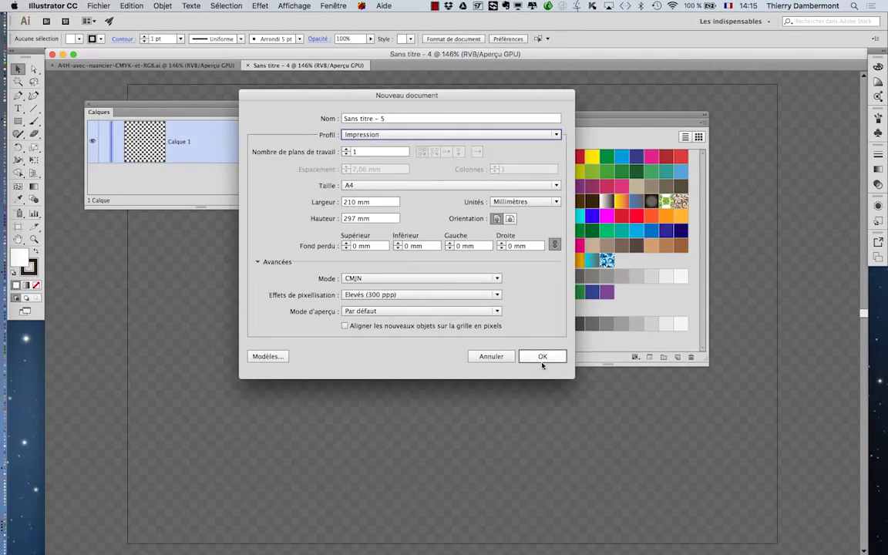
{"action": "left_click", "coordinate": [544, 358]}
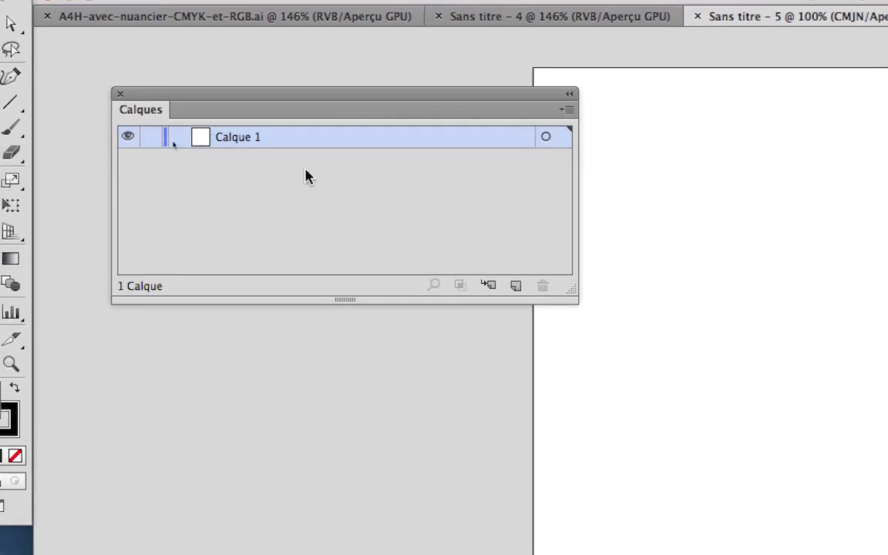
{"action": "left_click", "coordinate": [358, 5]}
{"action": "left_click", "coordinate": [416, 266]}
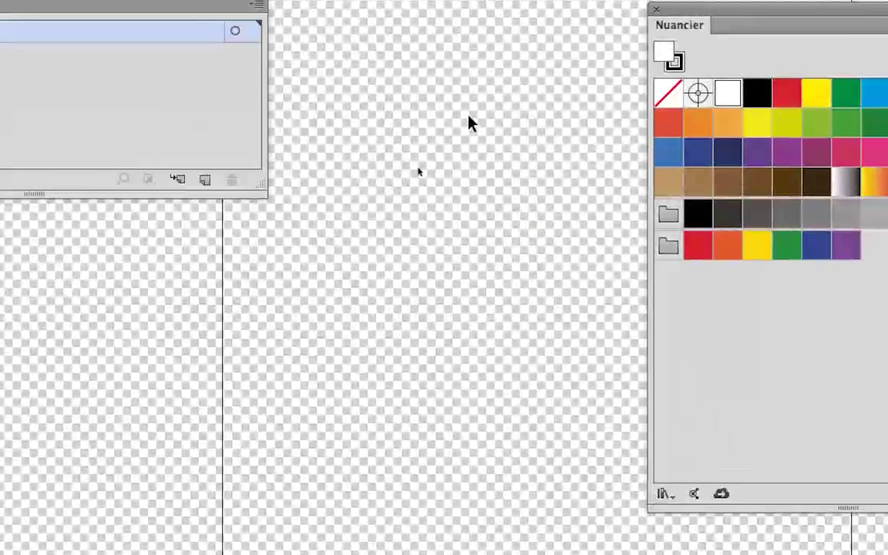